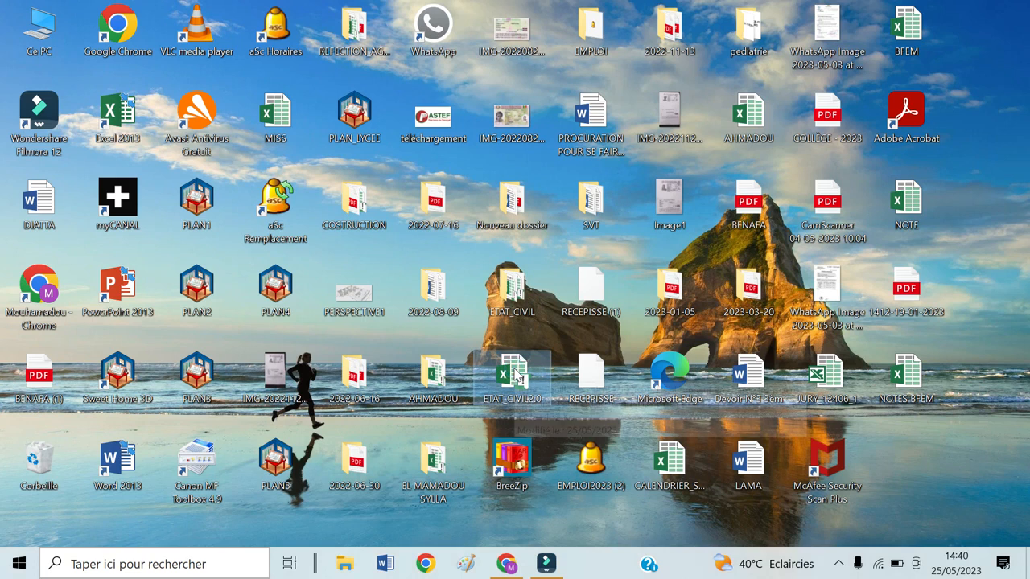
Step: Launch the ETAT_CIVIL2.0 workbook from the desktop to bring up the Etat Civil Missirah menu
double_click(515, 369)
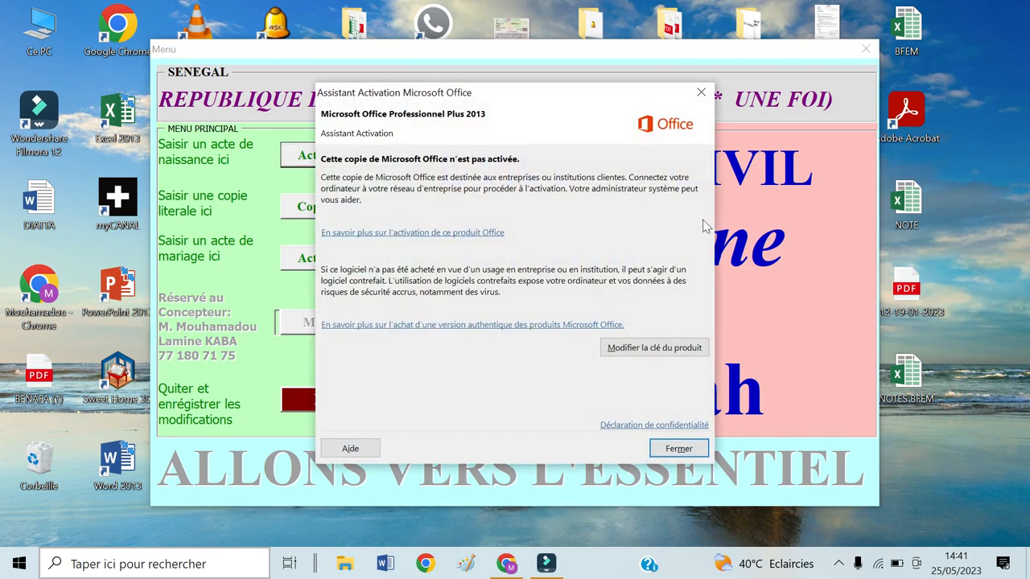
Step: Close the Office Professional Plus 2013 activation assistant with Fermer
left_click(680, 447)
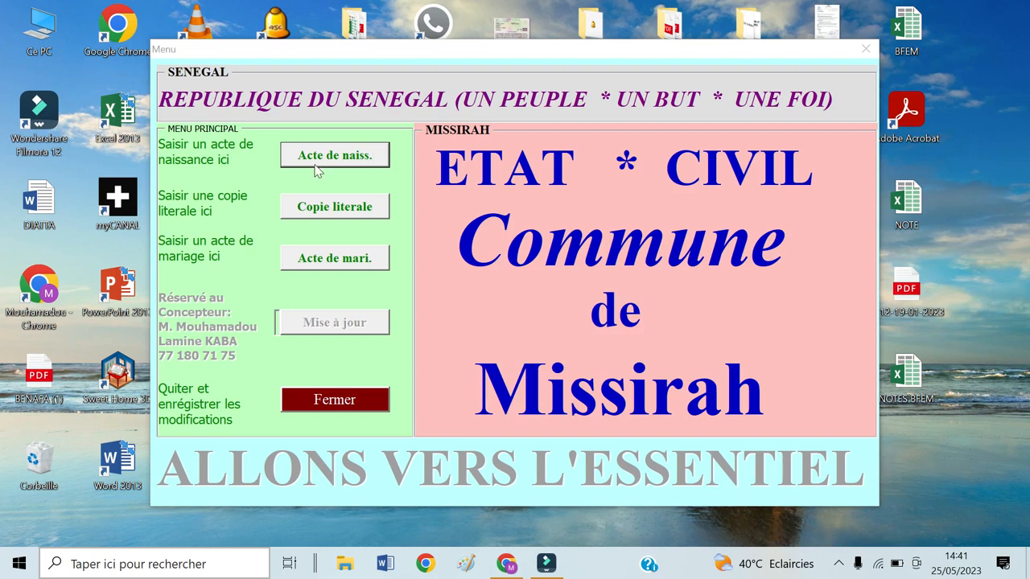
Step: Open the Acte de naissance form and enter the register year in words as 'MILLE NEUF QUATRE VINGHT DOUZE'
left_click(336, 164)
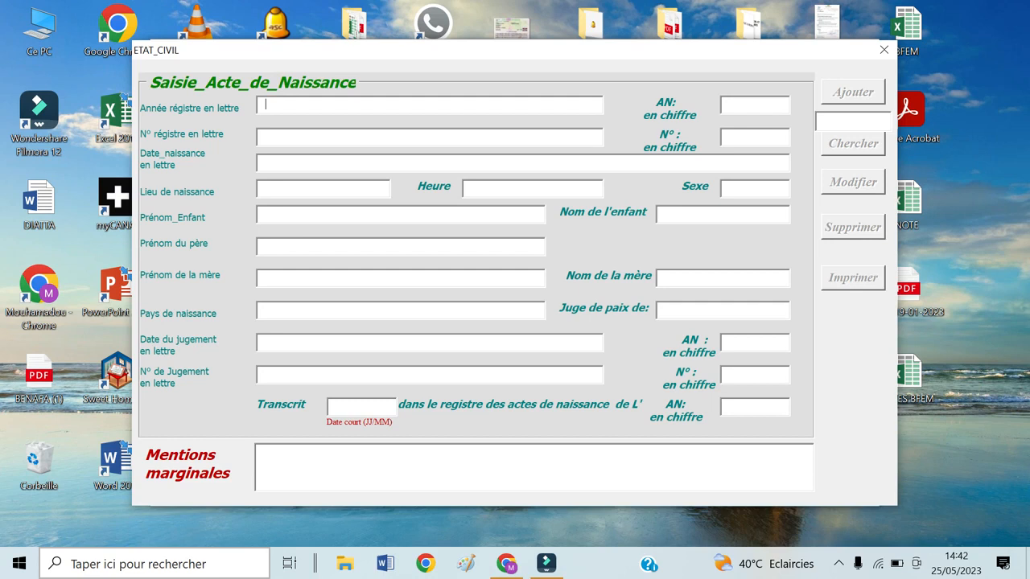
type("mille")
key("BackSpace")
key("BackSpace")
key("BackSpace")
key("BackSpace")
key("BackSpace")
key("BackSpace")
type("MILLE NEUF QUATR")
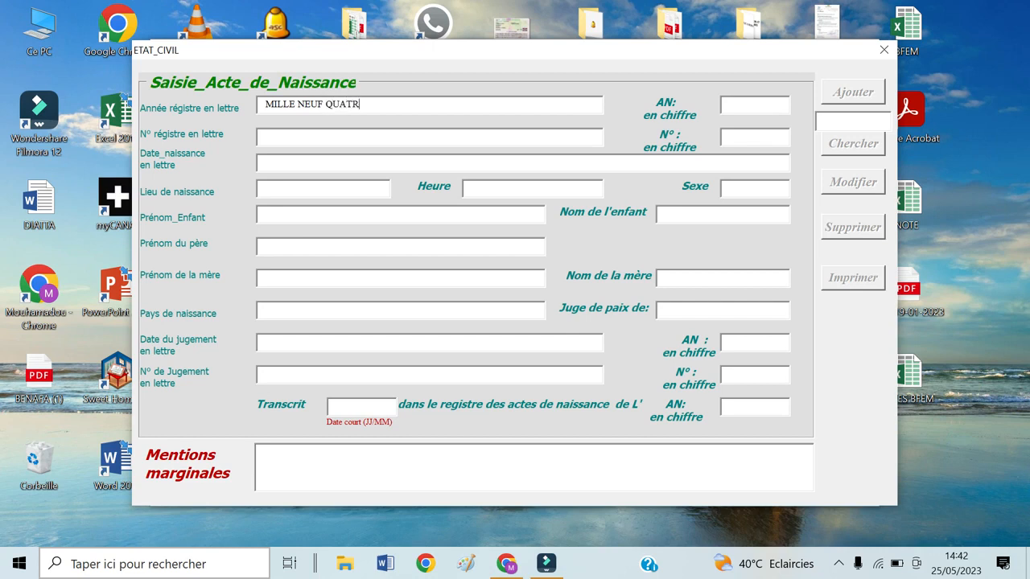
type("E VINGHT")
key("BackSpace")
key("BackSpace")
type("HT")
type("DOUZE")
Step: Enter 1992 as the register year in figures
left_click(746, 107)
type("19")
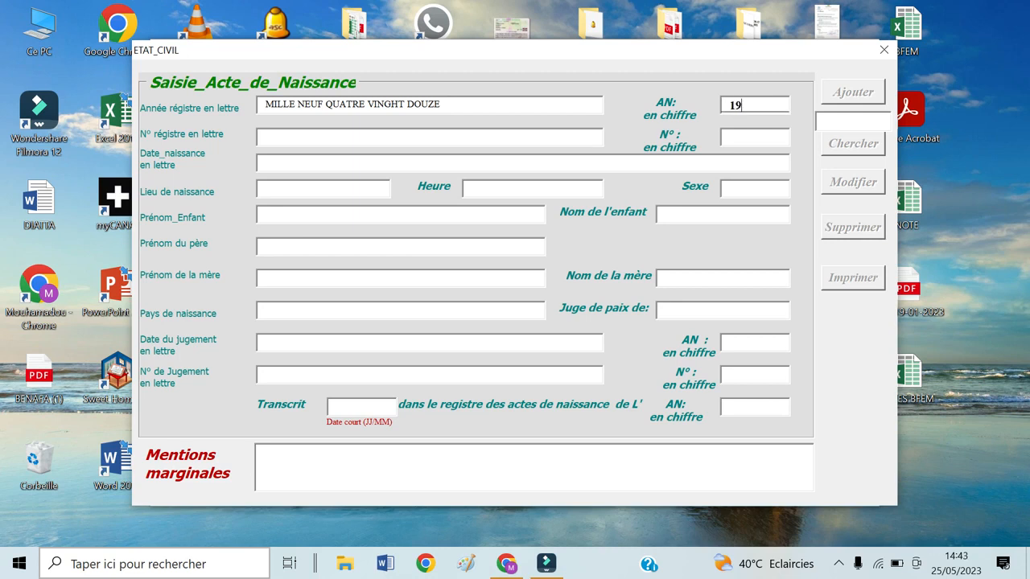
type("92")
key("Tab")
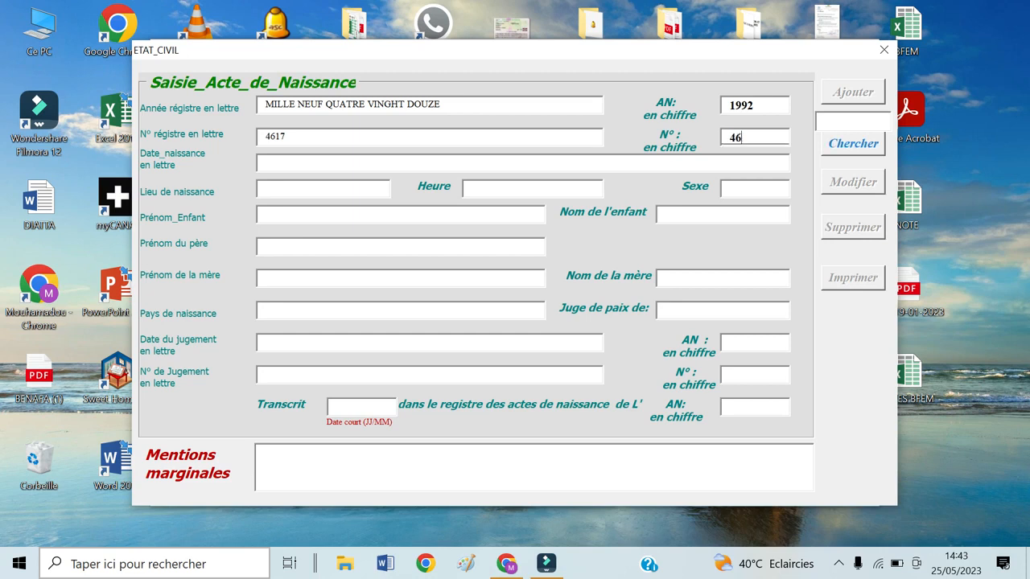
Step: Enter register number 4617, written in words as 'QUATRE MILLE SIX CENT DIX SEPT'
type("QUATE")
key("BackSpace")
type("RE MILLE SI")
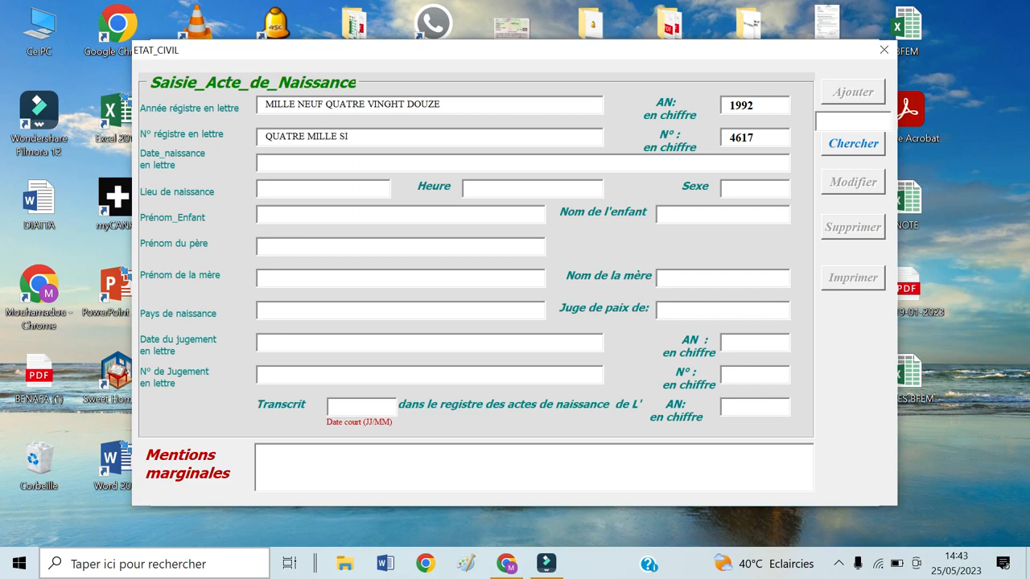
type("X CENT DIX SEPT")
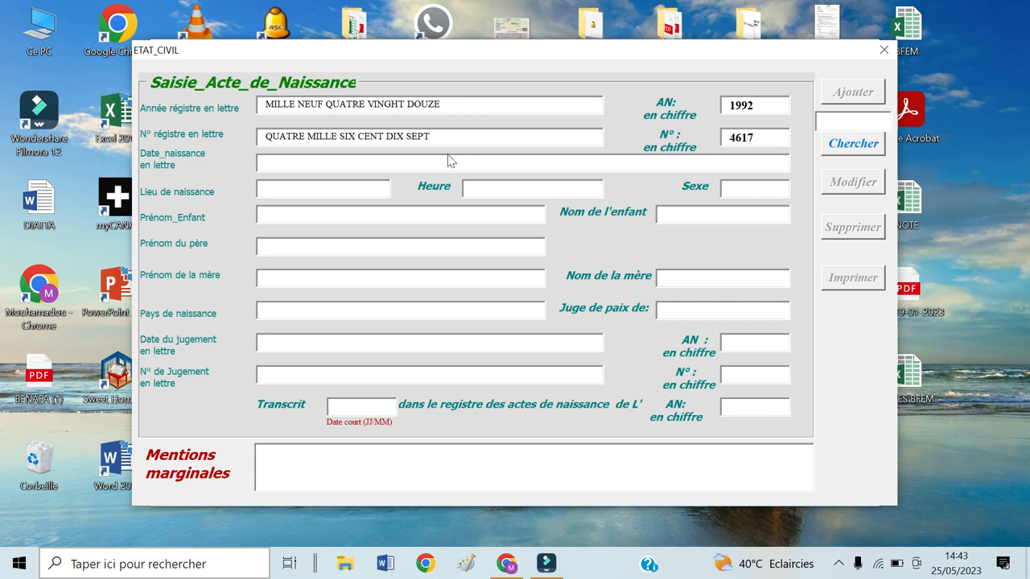
Step: Enter the birth date in words as 'MILLE NEUF CENT QUATRE VINGHT SEPT'
left_click(412, 164)
type("MILLE NEUF CENT")
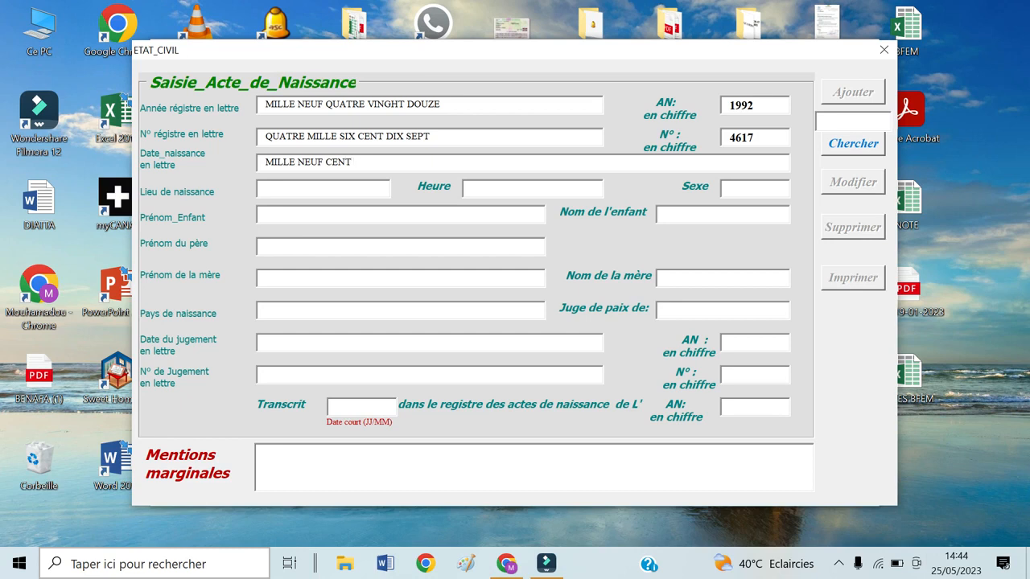
type(" QUATRE VING")
type("HT SEPT")
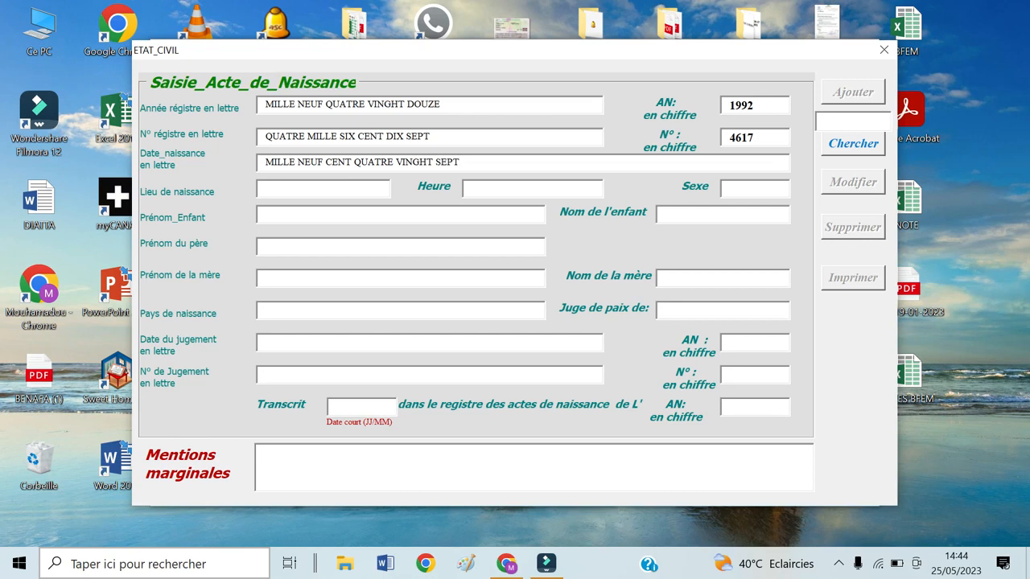
Step: Enter MISSIRAH as the place of birth
left_click(265, 188)
type("MISSI")
type("RAH")
left_click(471, 187)
left_click(729, 187)
left_click(310, 215)
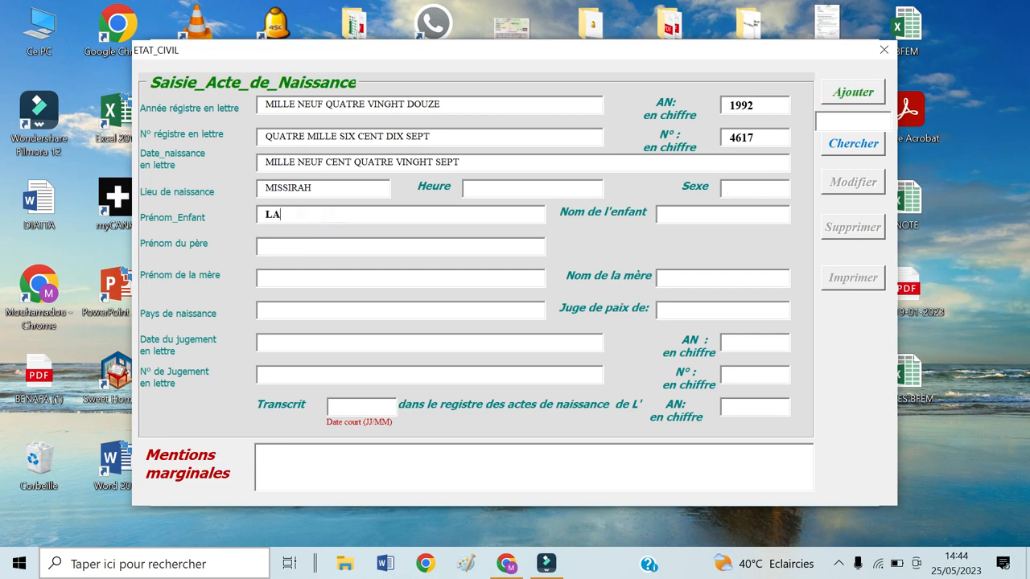
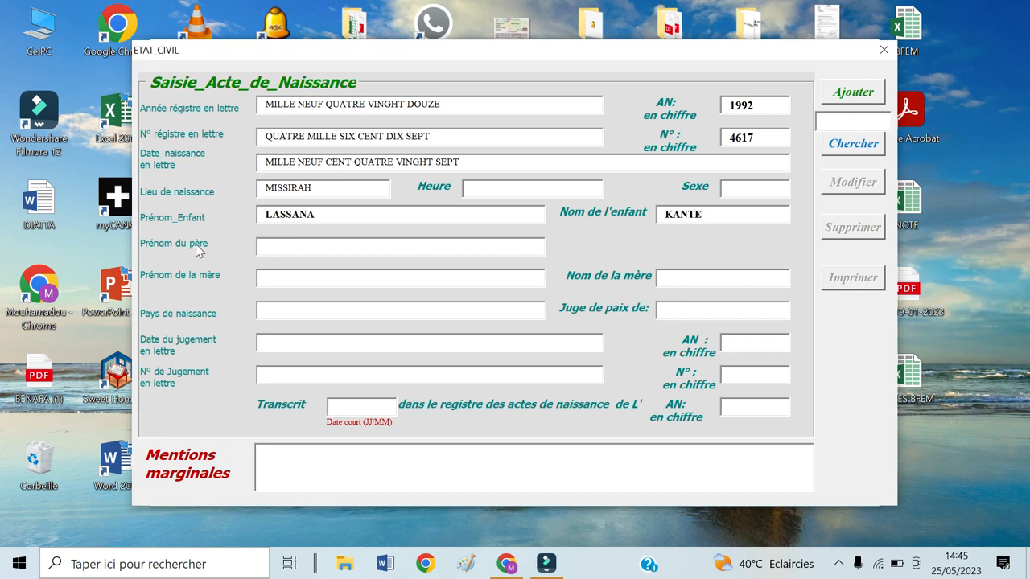
Step: Fill in the father's first name and the mother's first name and surname
left_click(312, 247)
type("IBRAHIMA")
left_click(315, 277)
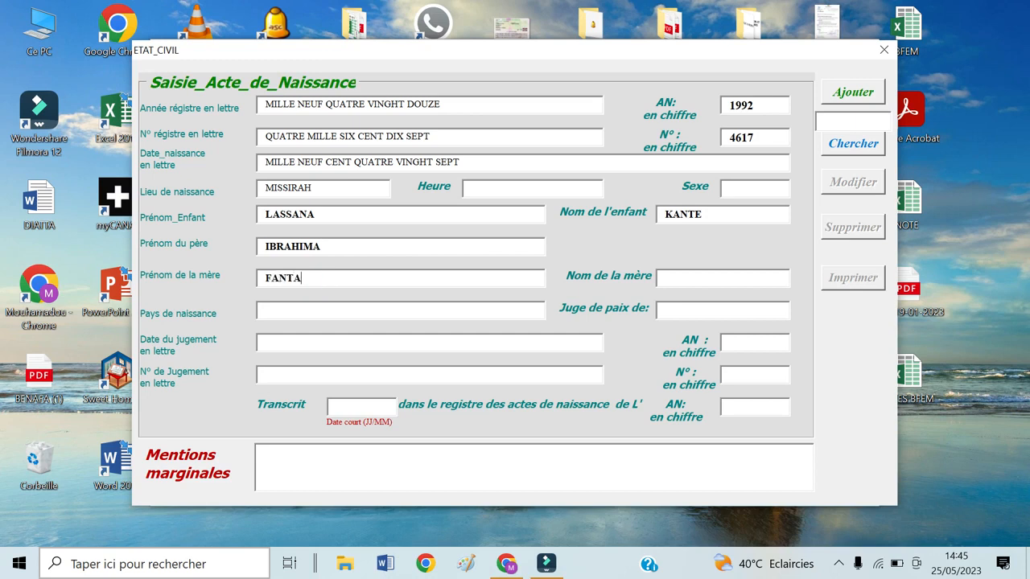
left_click(676, 278)
Step: Enter the justice of the peace's name in the Juge de paix field
left_click(483, 312)
left_click(697, 310)
type("TAN")
key("BackSpace")
type("M")
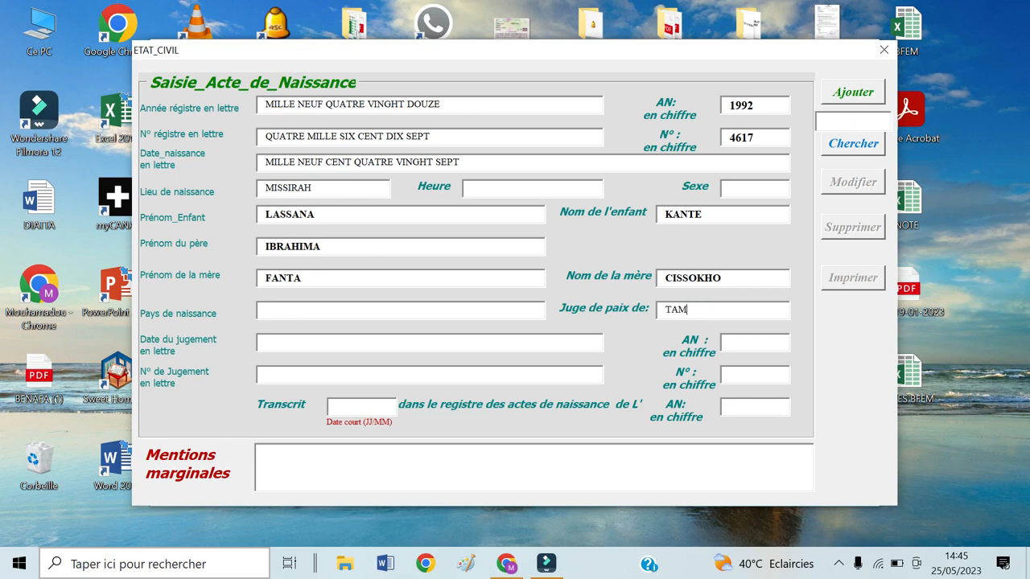
type("BA")
Step: Fill the judgment date in words with placeholder text and set the judgment year to 1999
left_click(439, 346)
type("REIGUETIGEKGJ")
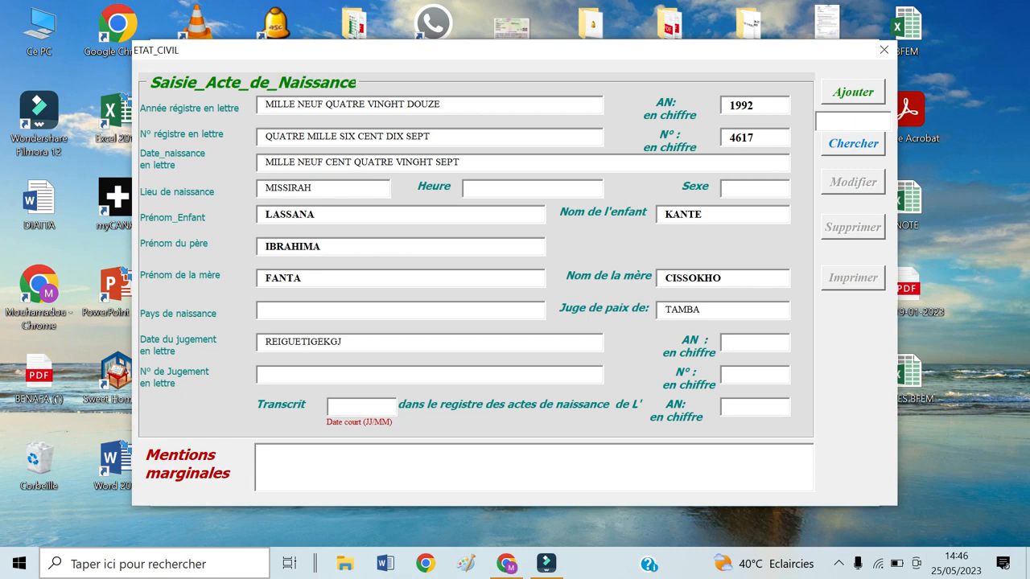
left_click(754, 342)
type("12")
key("BackSpace")
type("999")
Step: Fill the judgment number in words with placeholder text and enter 1998 in figures
left_click(276, 374)
type("FGHGGJHFDGHDH")
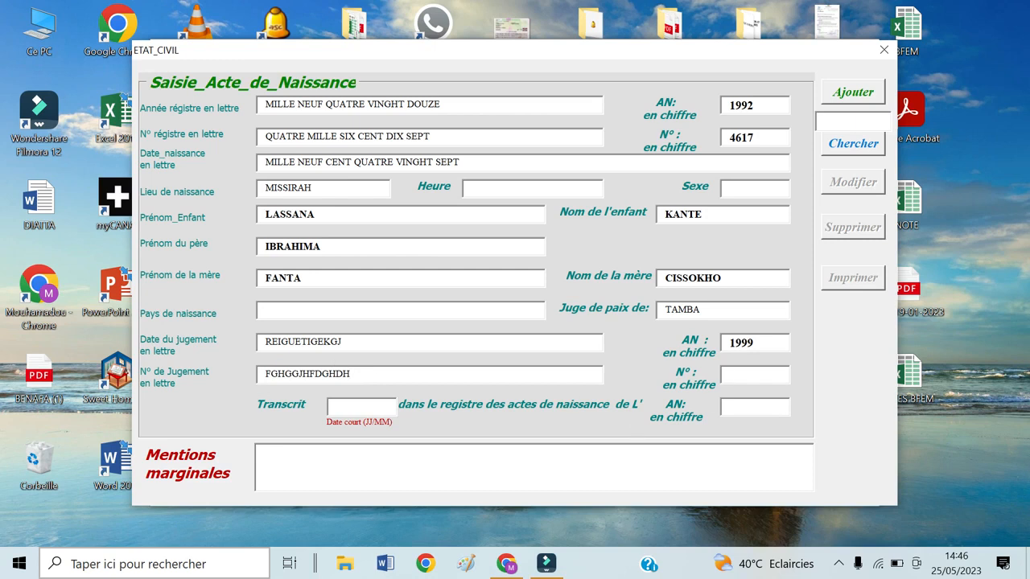
left_click(749, 376)
type("1999")
key("BackSpace")
type("8")
Step: Enter transcription date 45365 and transcription year 1987
key("Tab")
type("45365")
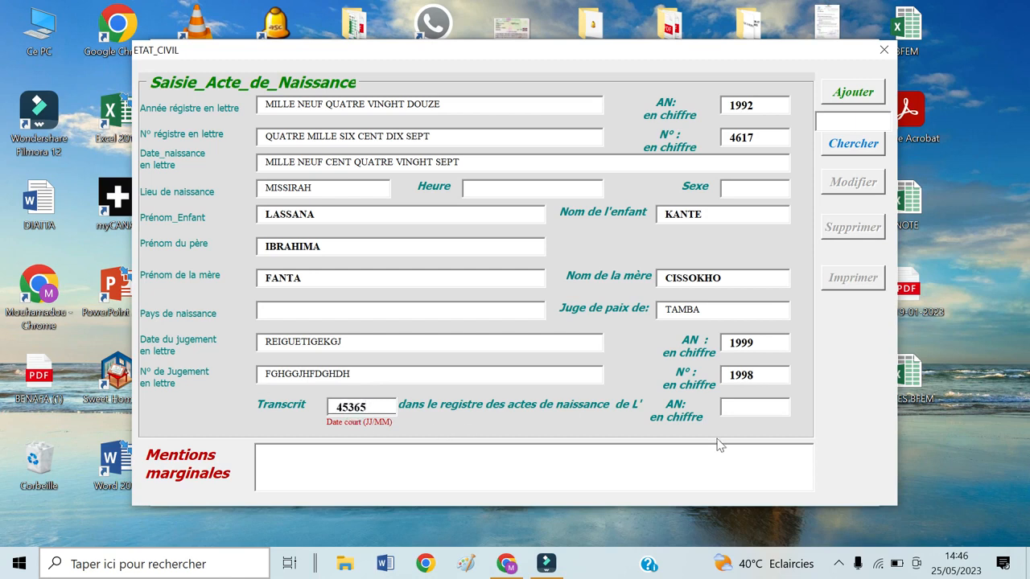
left_click(750, 406)
type("1987")
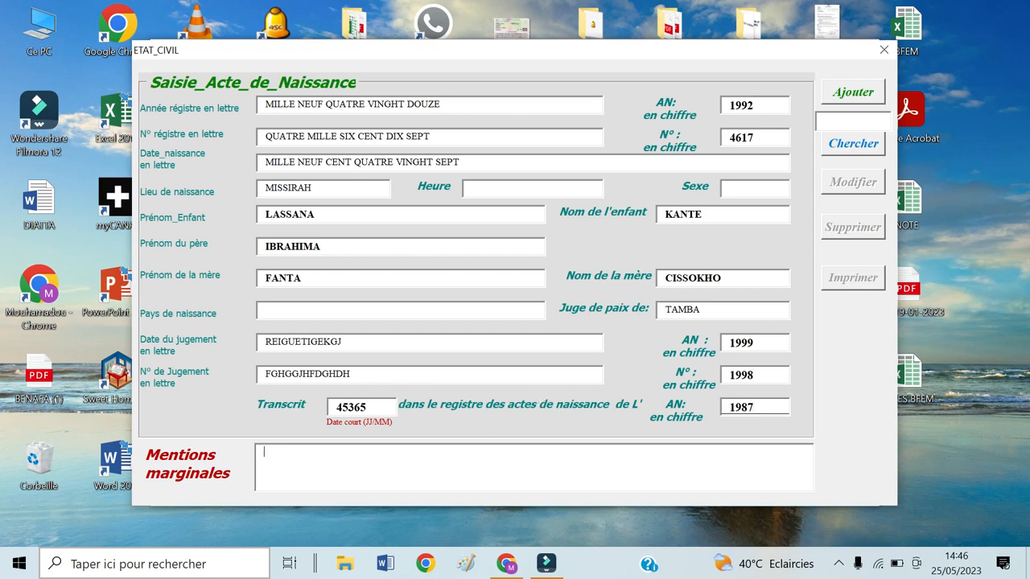
Step: Fill the Mentions marginales box with placeholder text beginning 'DXHDGDFGGJH'
left_click(450, 472)
type("DXHDGDFGGJH")
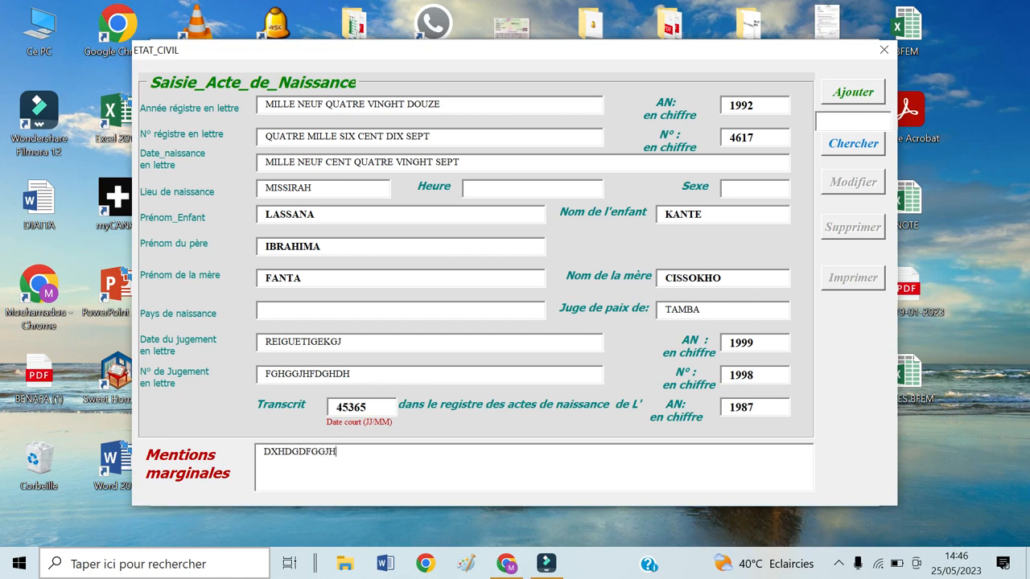
type("GFKJFGDGHDFJ")
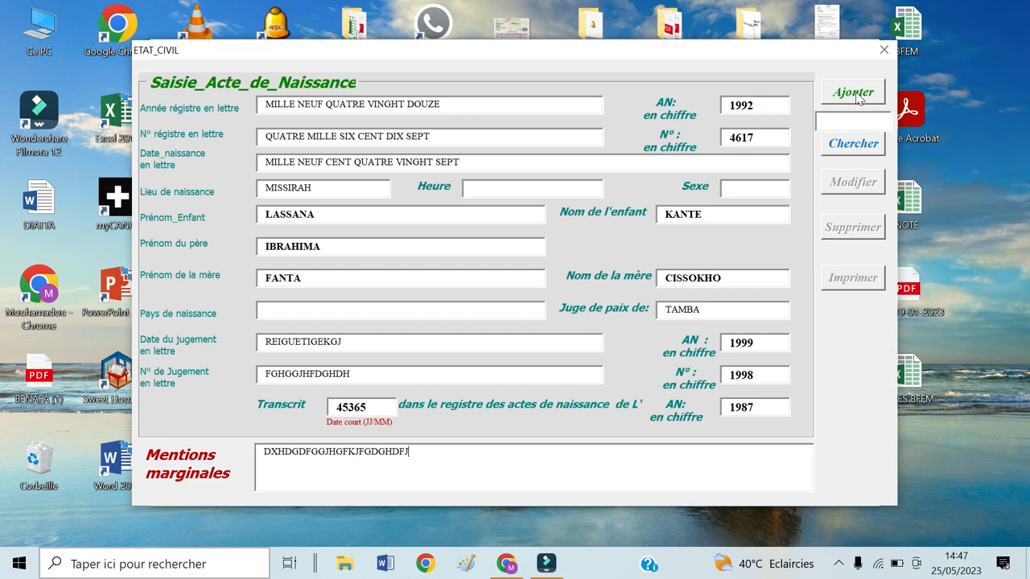
Step: Add the record with Ajouter, confirm the authorization prompt, and acknowledge the success message
left_click(854, 93)
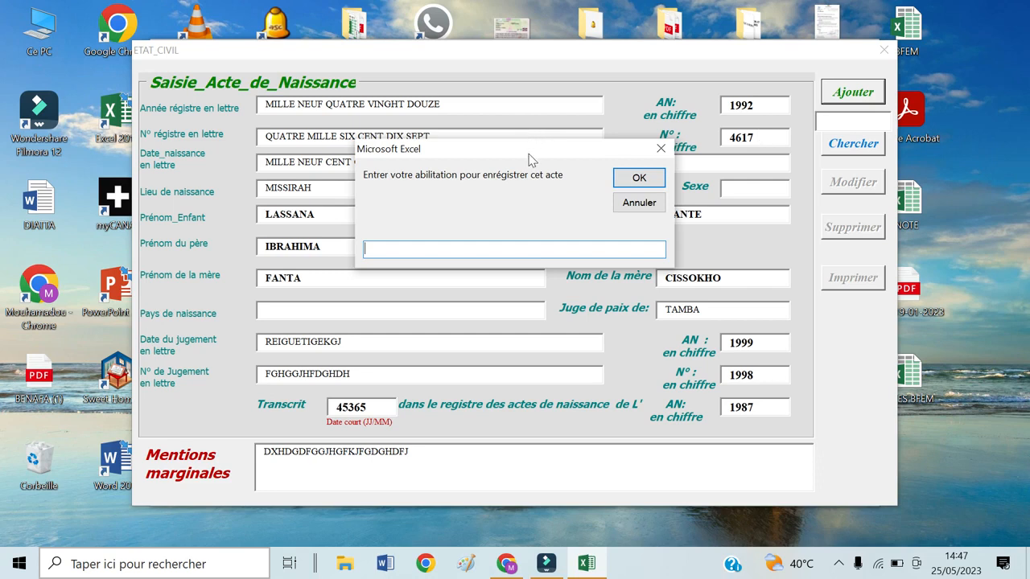
left_click_drag(530, 159, 534, 502)
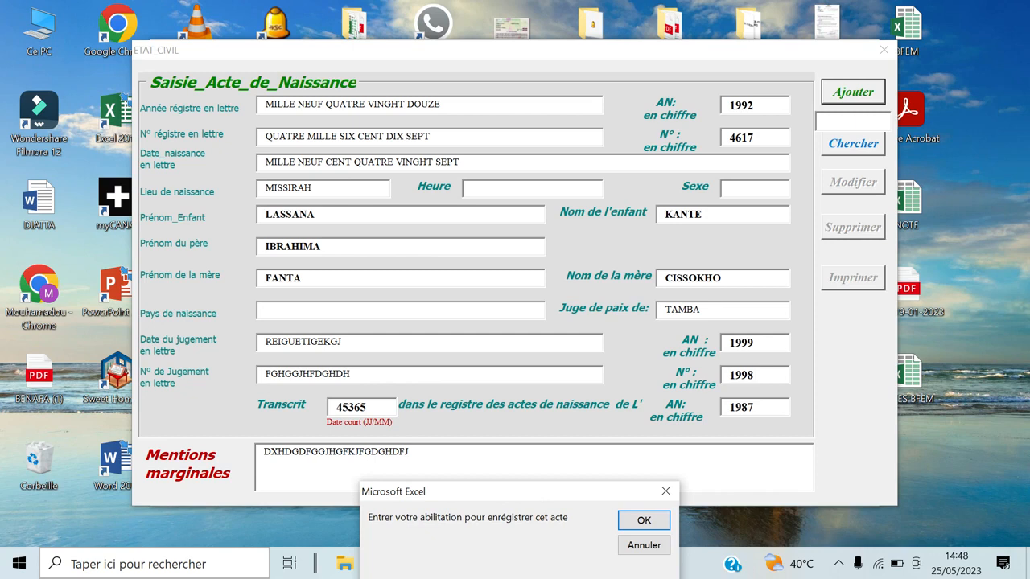
left_click(643, 520)
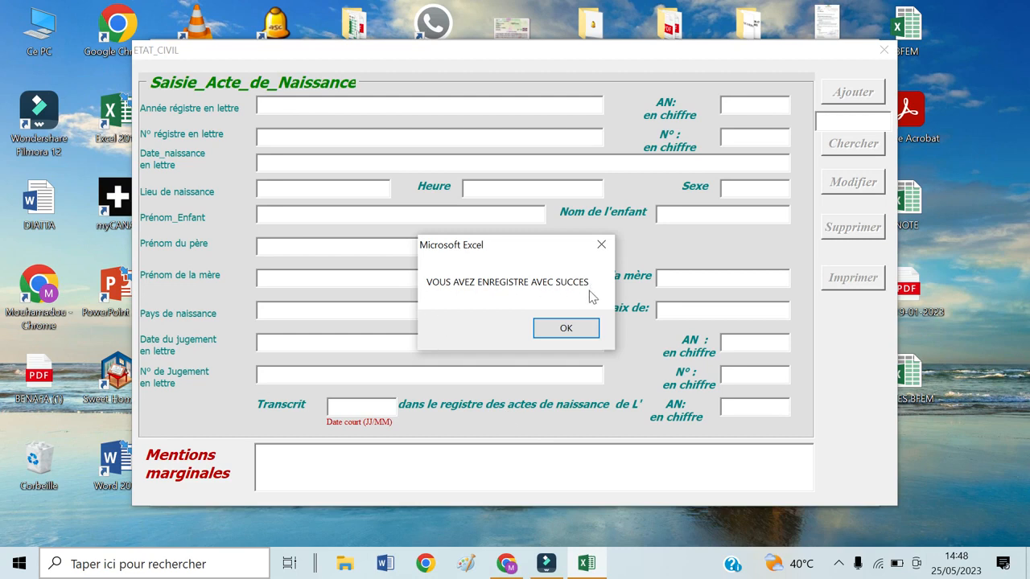
left_click(563, 329)
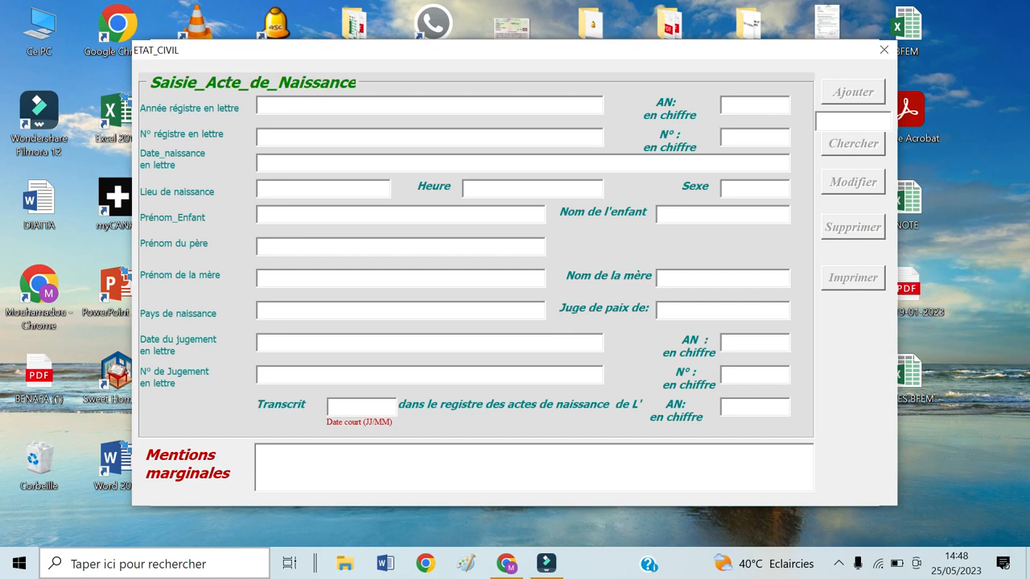
Step: Type 1992 in AN en chiffre and 4617 in N° en chiffre on the cleared form
left_click(743, 103)
type("20")
key("BackSpace")
key("BackSpace")
type("1992")
left_click(743, 138)
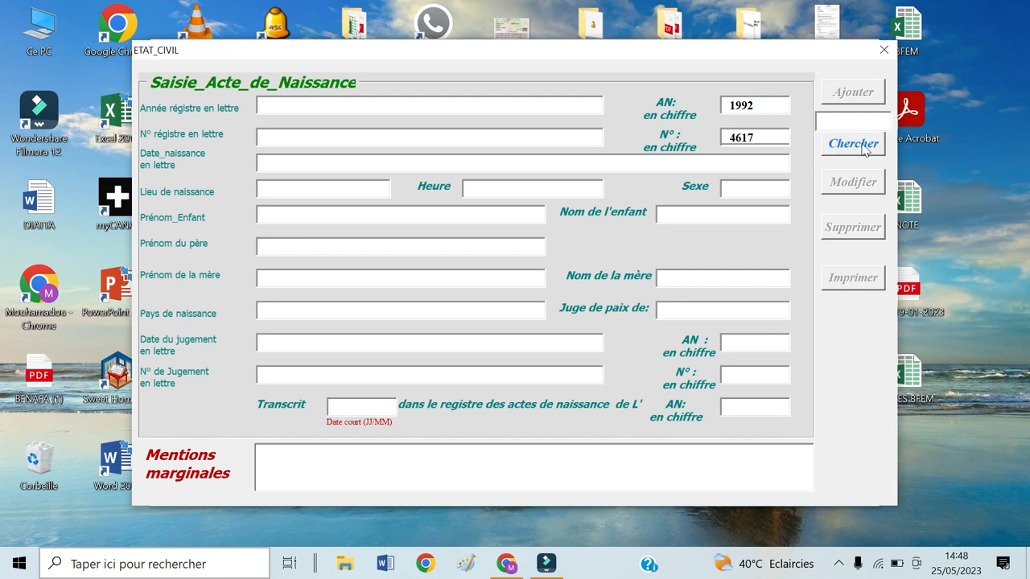
Step: Load record 1992_4617 and delete the stray H from VINGHT
left_click(849, 148)
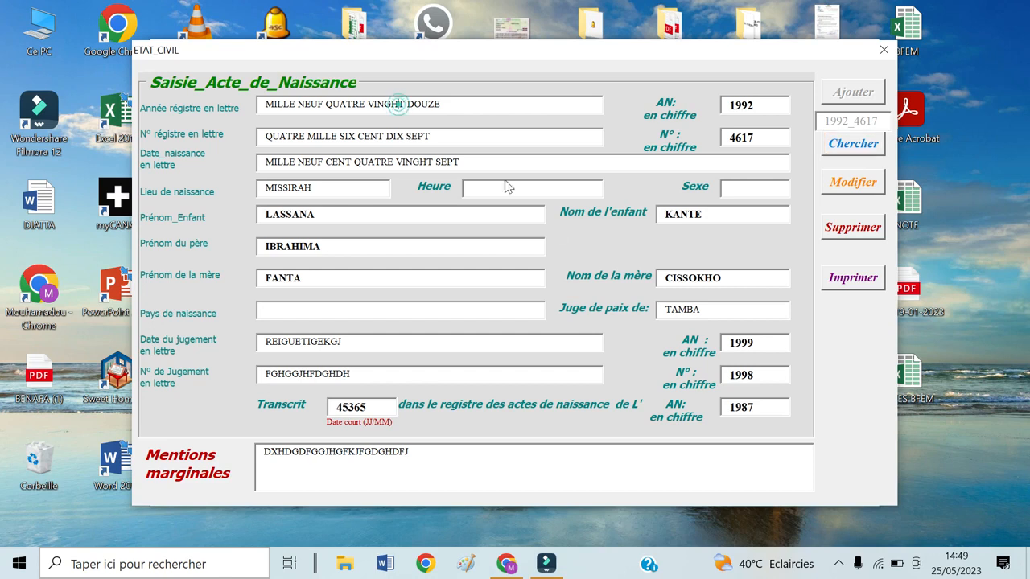
key("BackSpace")
key("BackSpace")
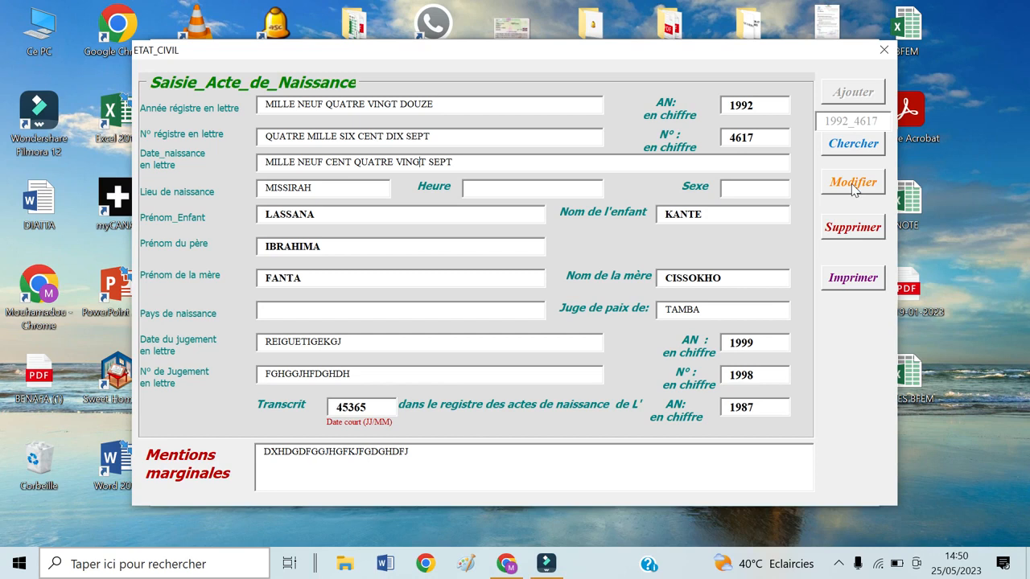
Step: Save the corrected record 1992_4617 under authorization with Modifier and dismiss the success message
left_click(853, 184)
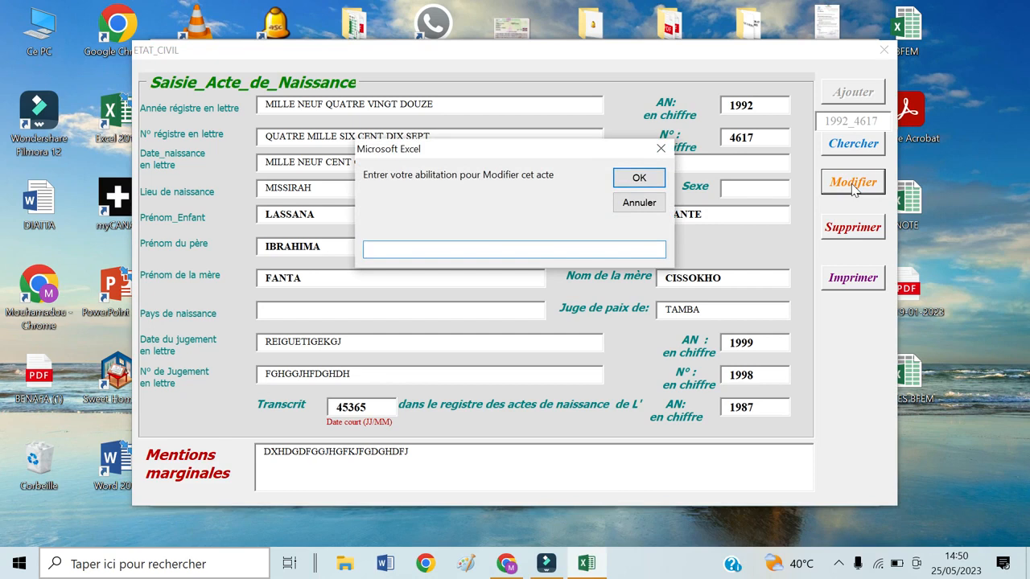
left_click(527, 151)
left_click_drag(528, 153, 519, 503)
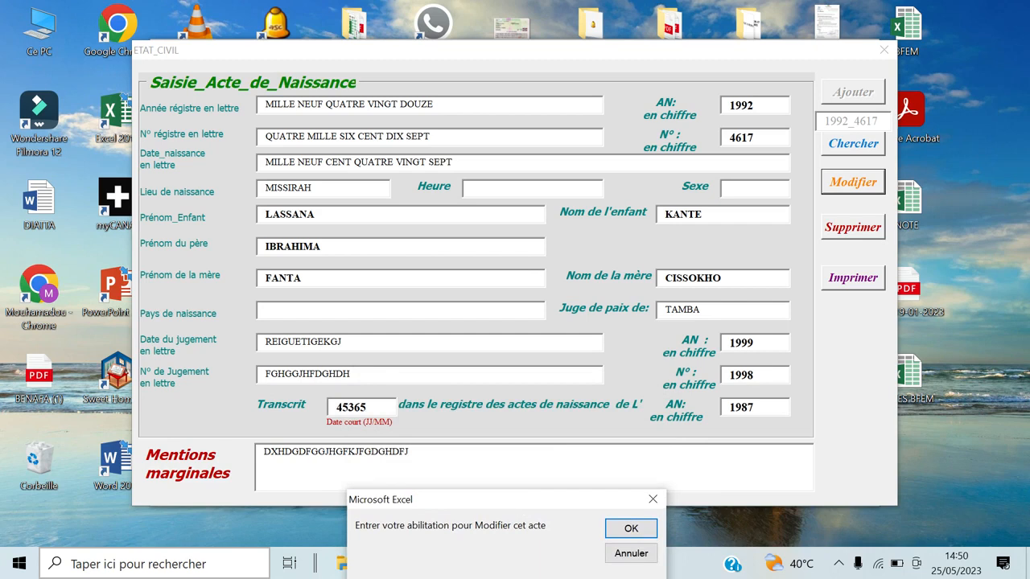
left_click(631, 529)
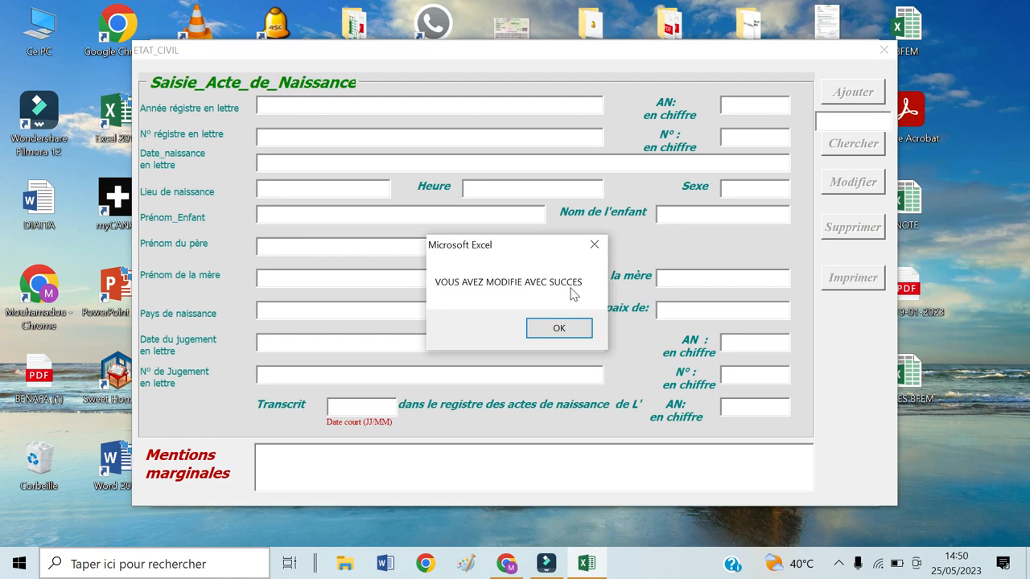
left_click(558, 328)
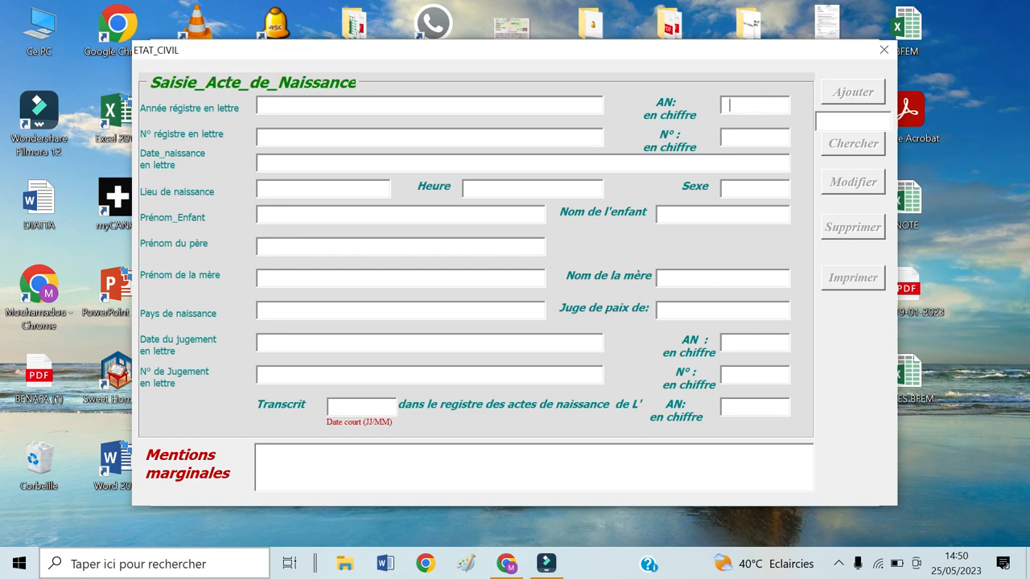
Step: Search year 1992, number 4617 again and start deleting the record with Supprimer
type("1992")
key("Tab")
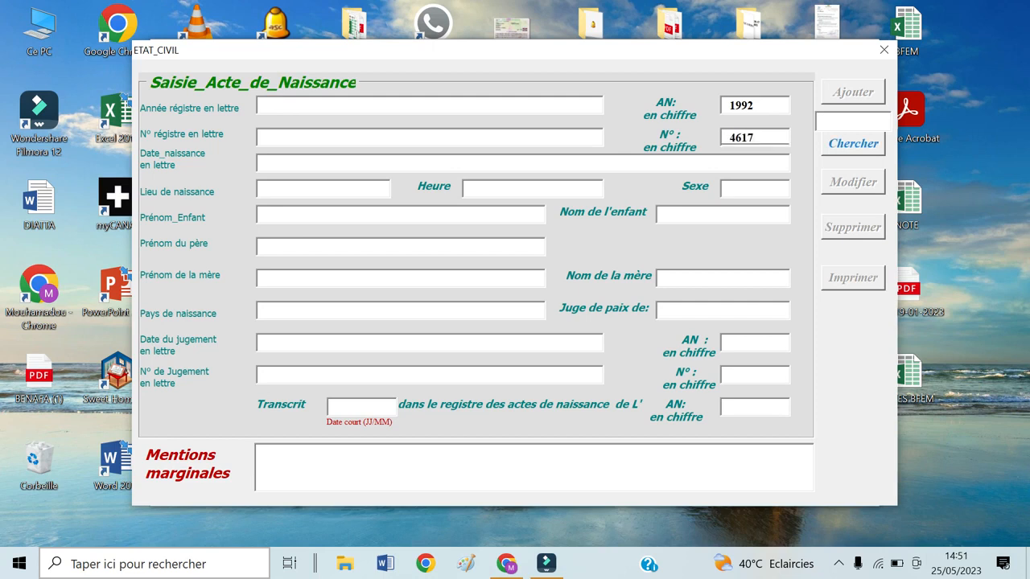
left_click(845, 146)
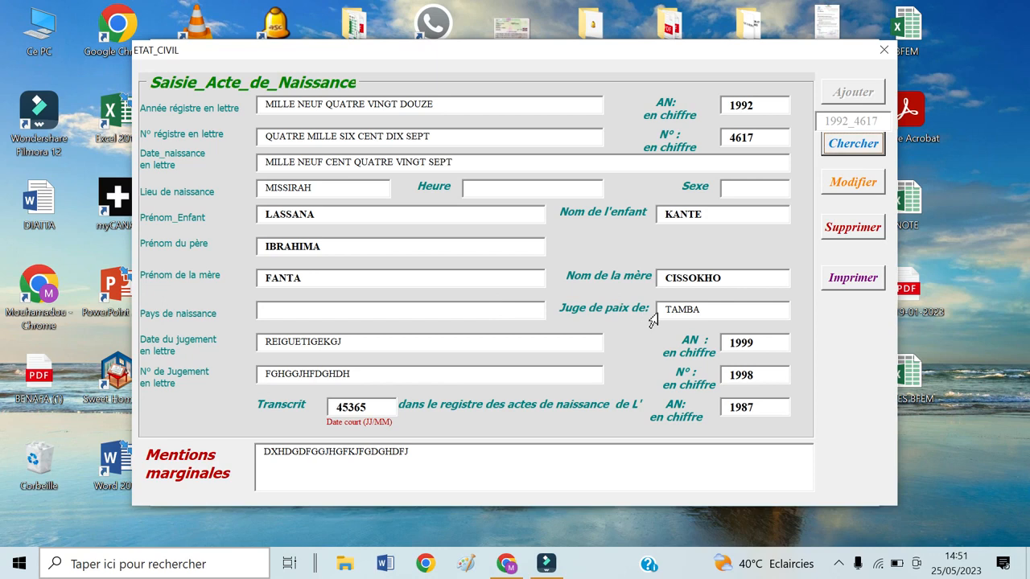
left_click(857, 231)
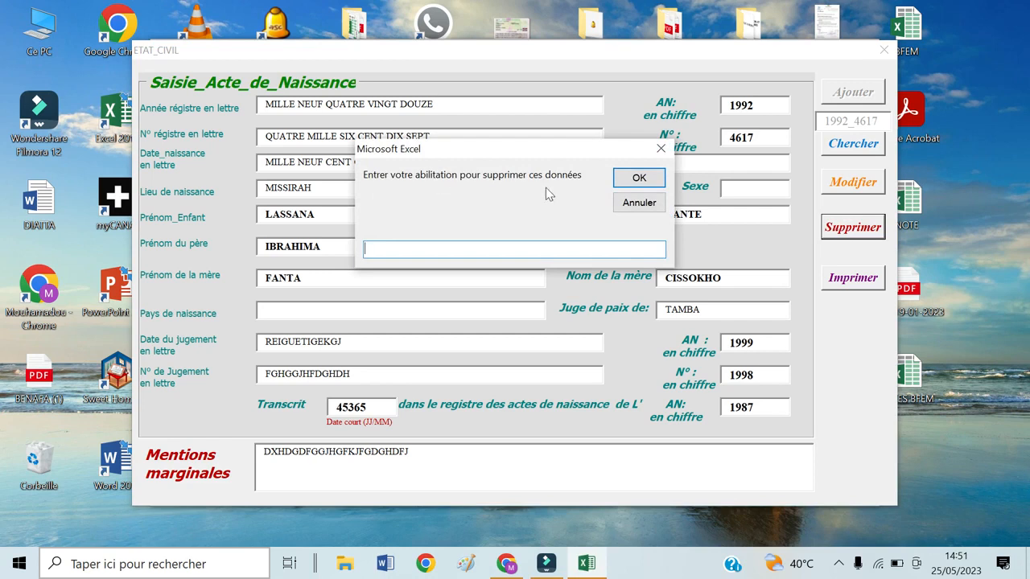
Step: Submit an incorrect deletion password, dismiss the 'mot de passe Erroné' error, and close ETAT_CIVIL
type("TRHRHYHRYYT")
left_click(634, 179)
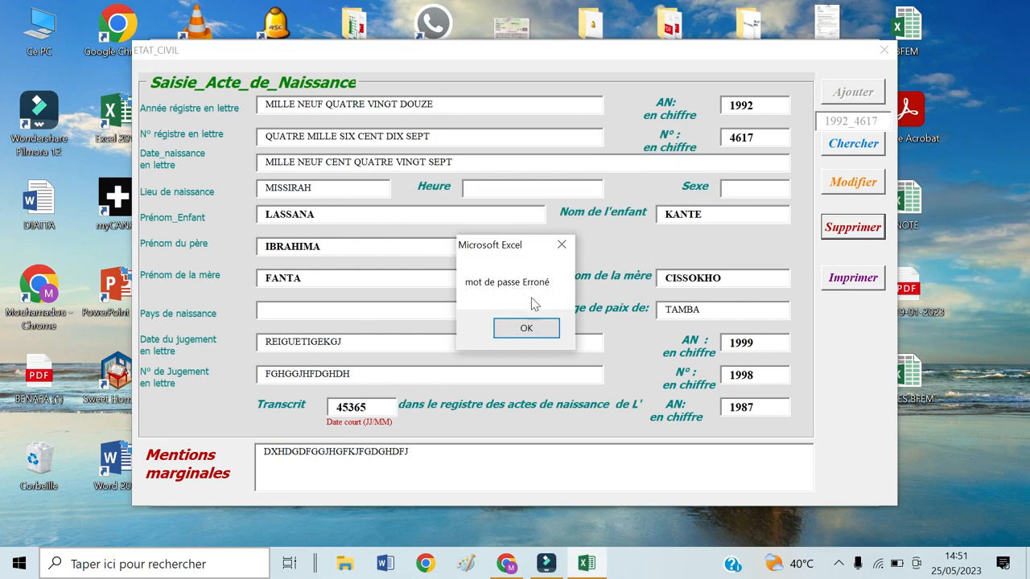
left_click(527, 328)
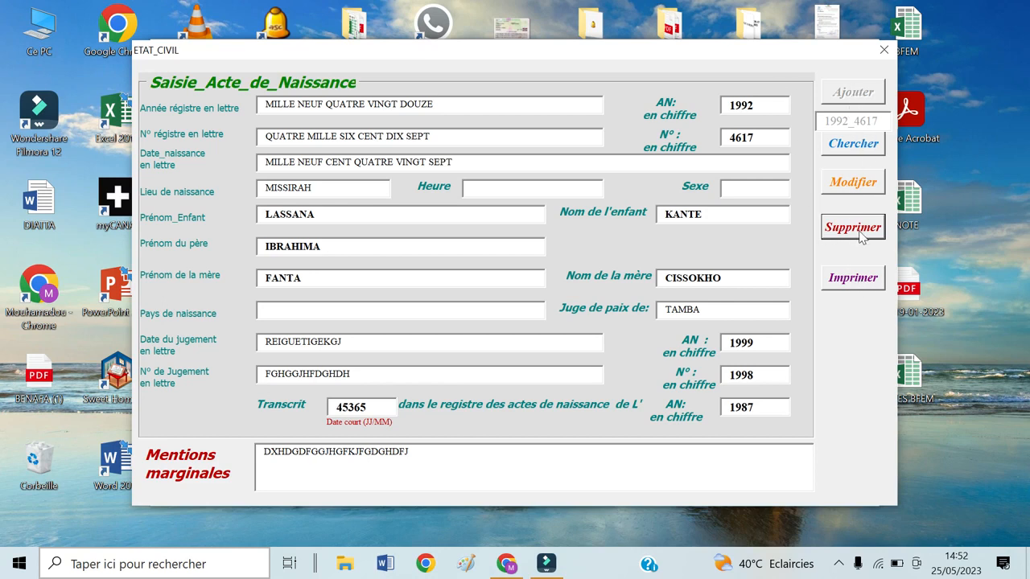
left_click(882, 52)
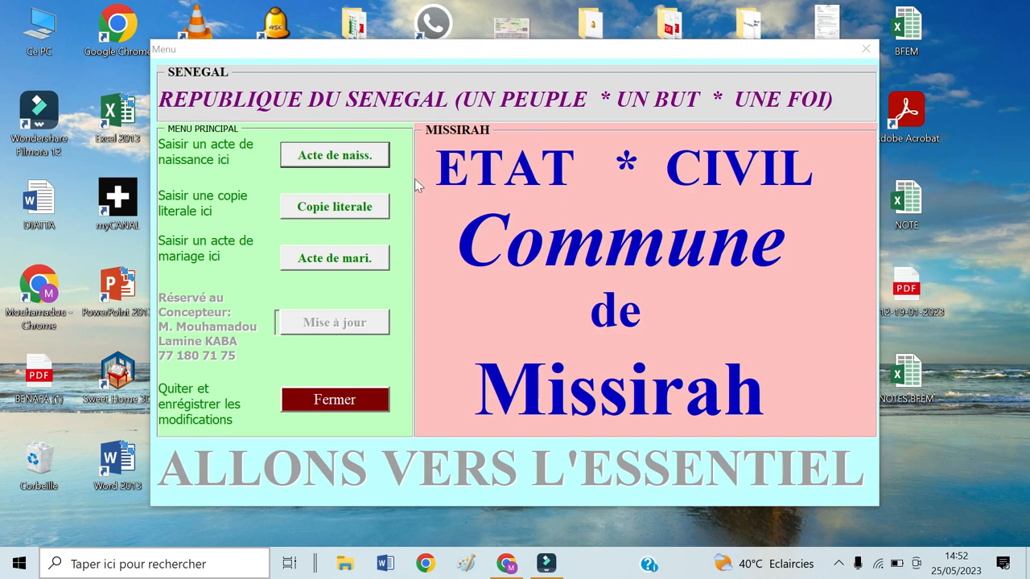
left_click(324, 211)
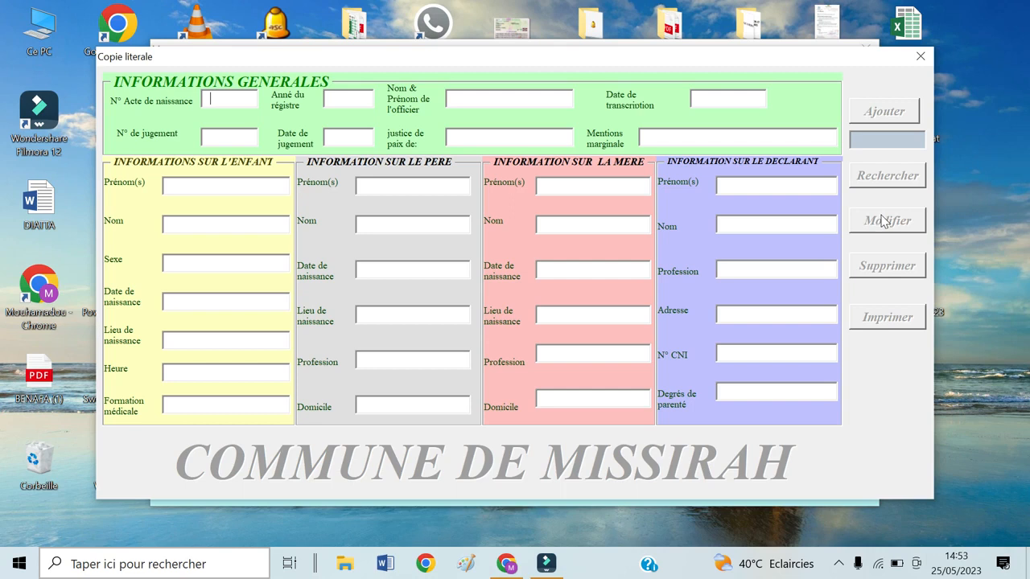
left_click(921, 57)
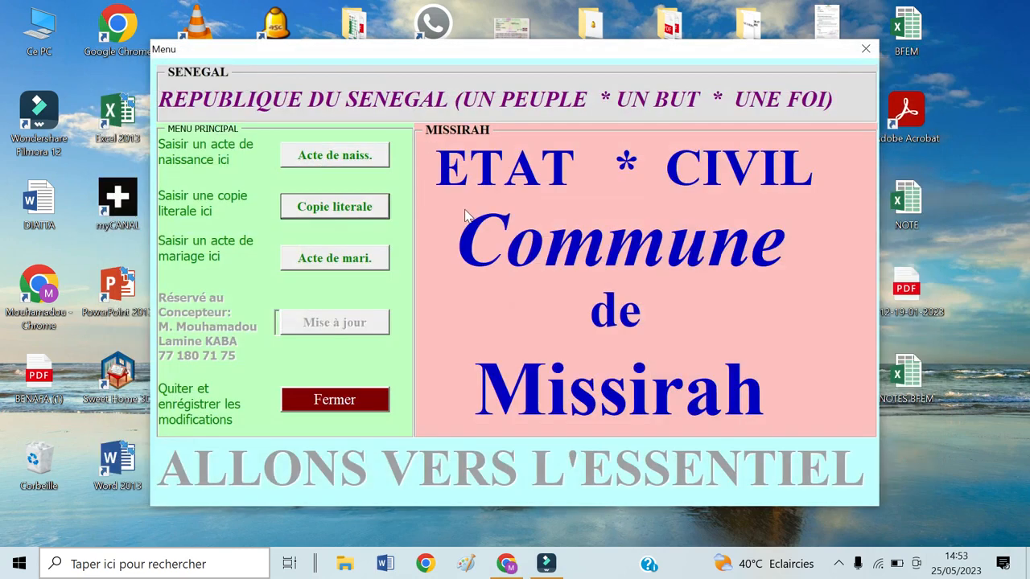
Step: Preview and close the MARIAGE form, then quit the Etat Civil Missirah menu with Fermer
left_click(340, 258)
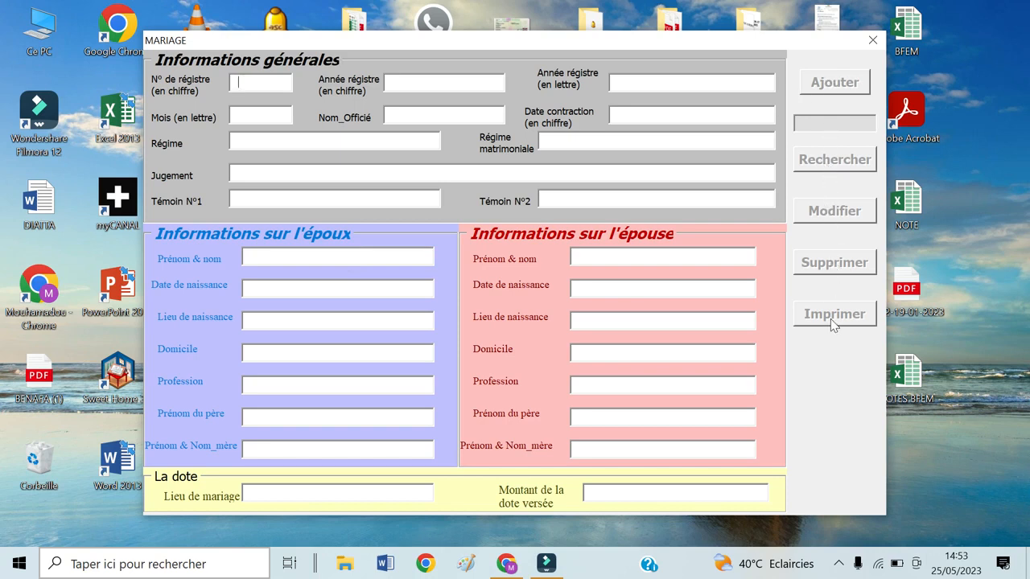
left_click(871, 42)
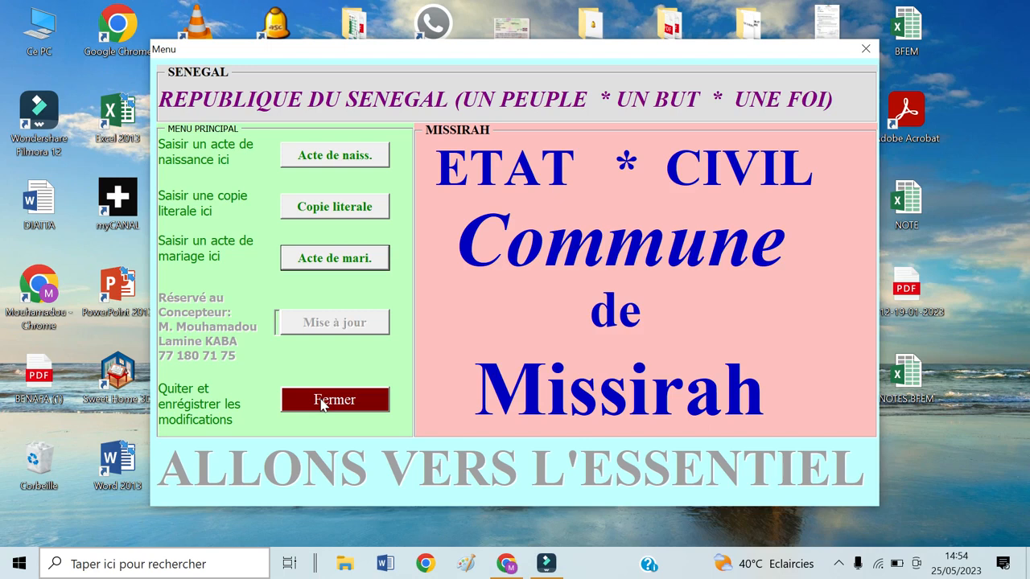
left_click(321, 401)
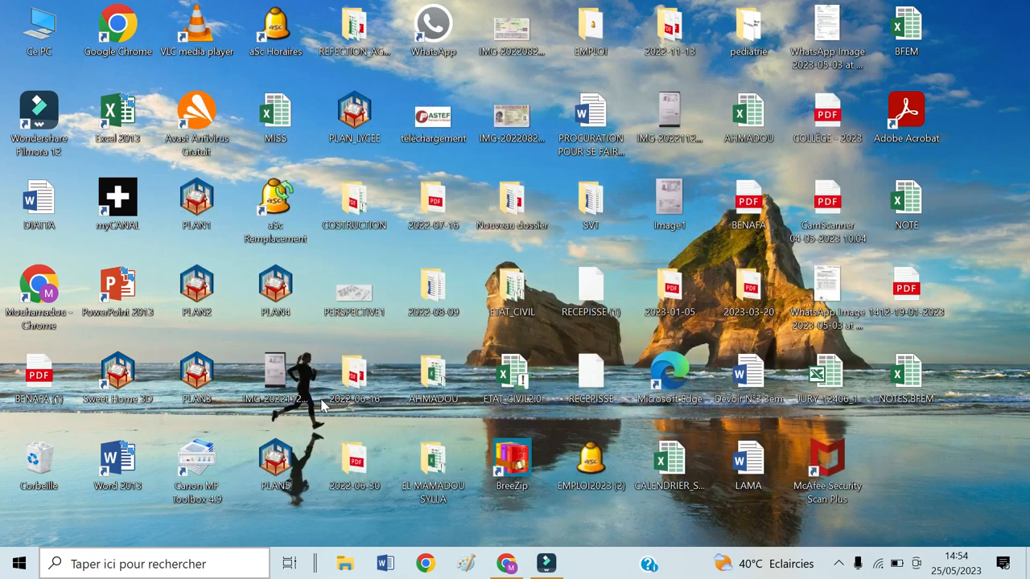
Step: Bring Filmora forward and open the Windows microphone privacy settings
mouse_move(546, 561)
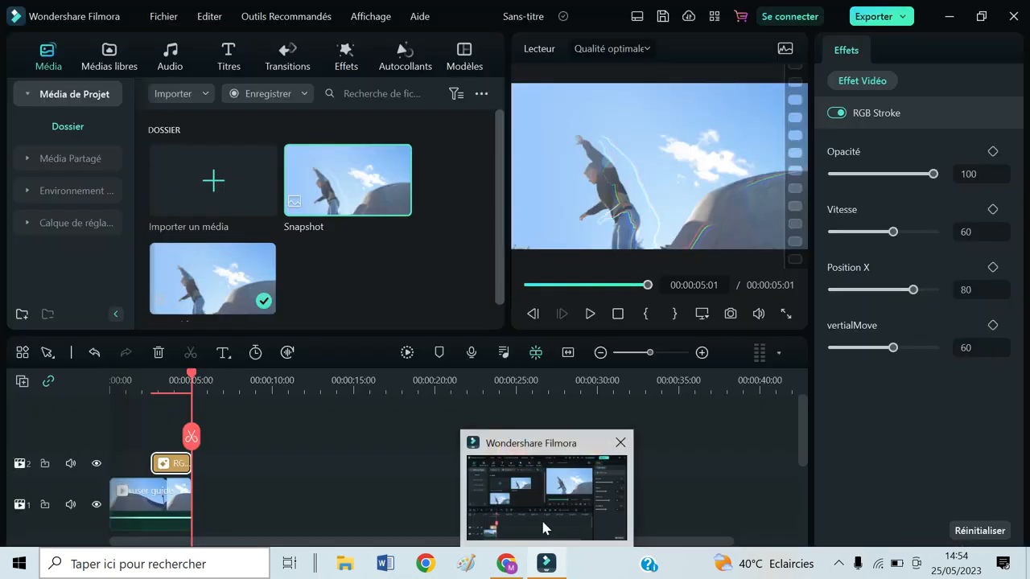
left_click(544, 531)
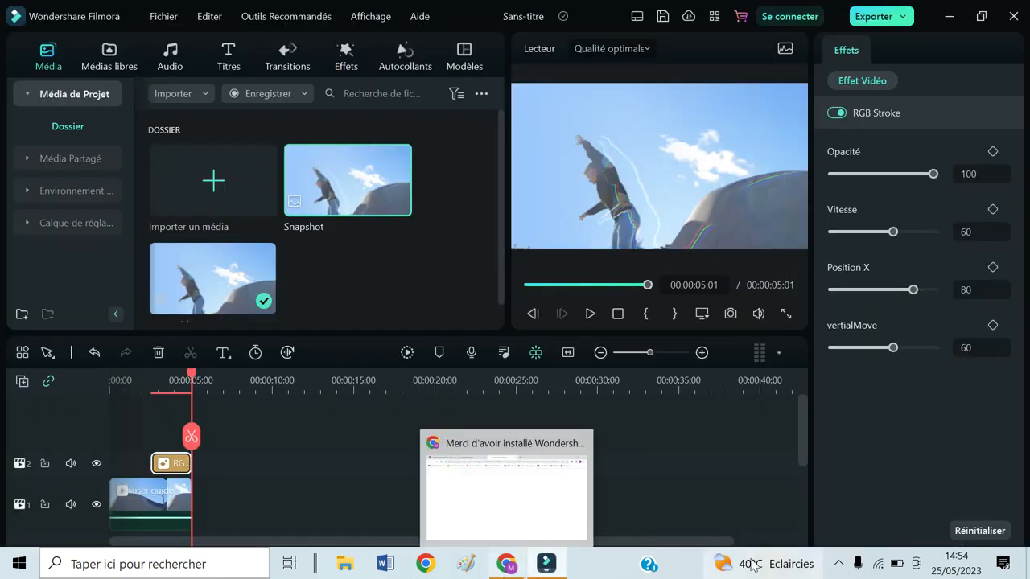
left_click(861, 570)
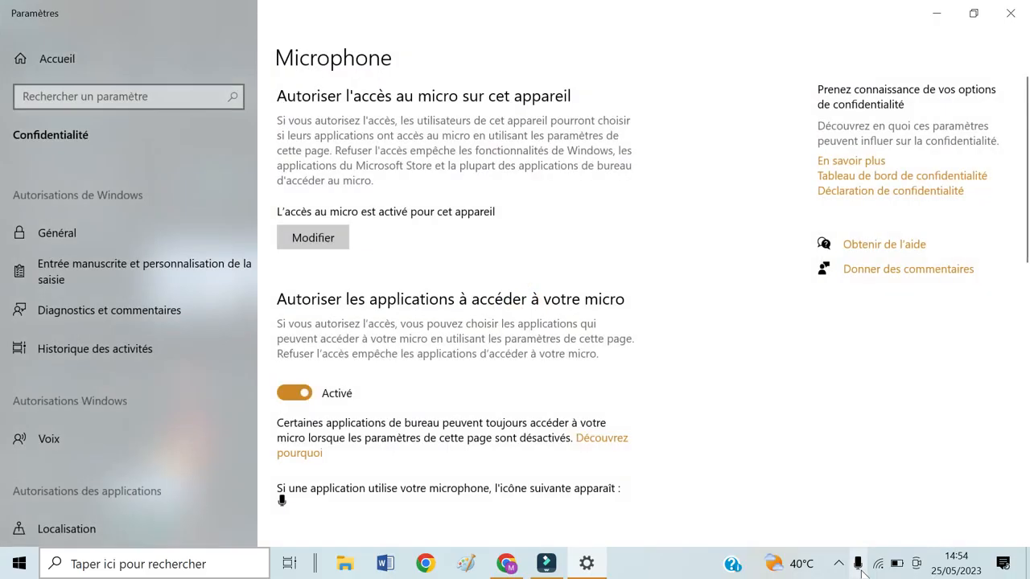
Step: Return to Filmora and show the Enregistrer options for webcam, PC screen and voice-off
mouse_move(546, 572)
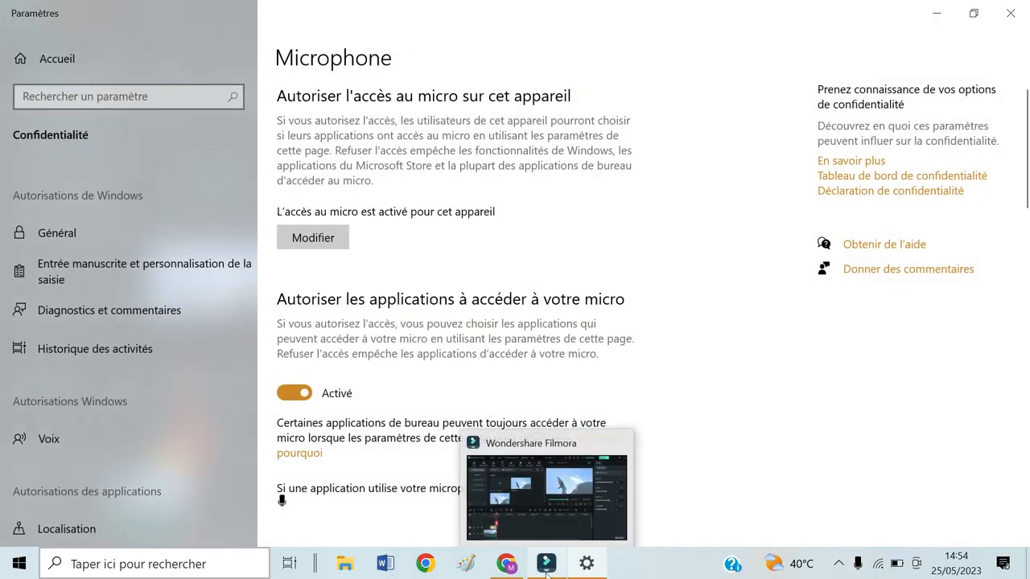
mouse_move(506, 567)
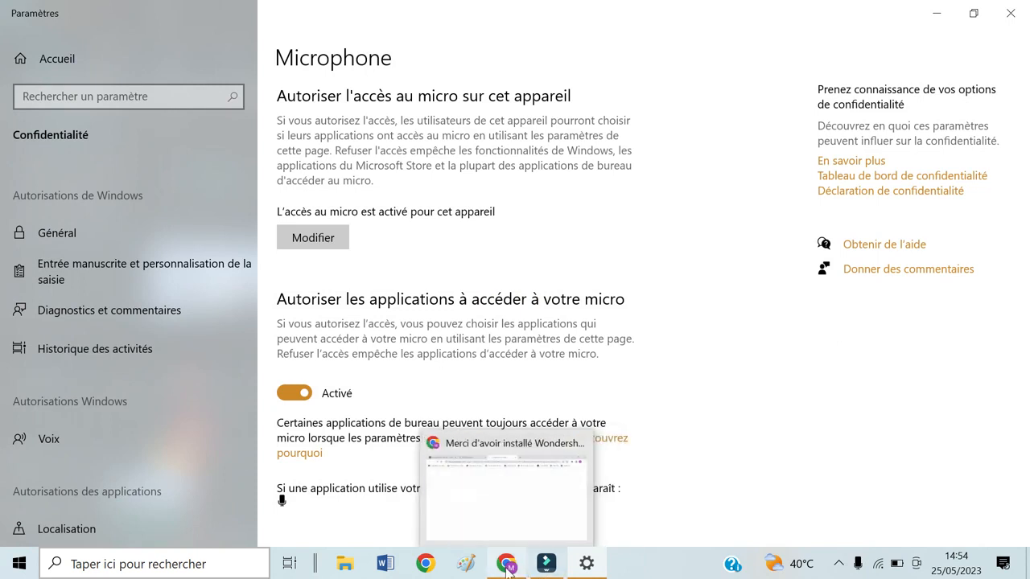
left_click(547, 569)
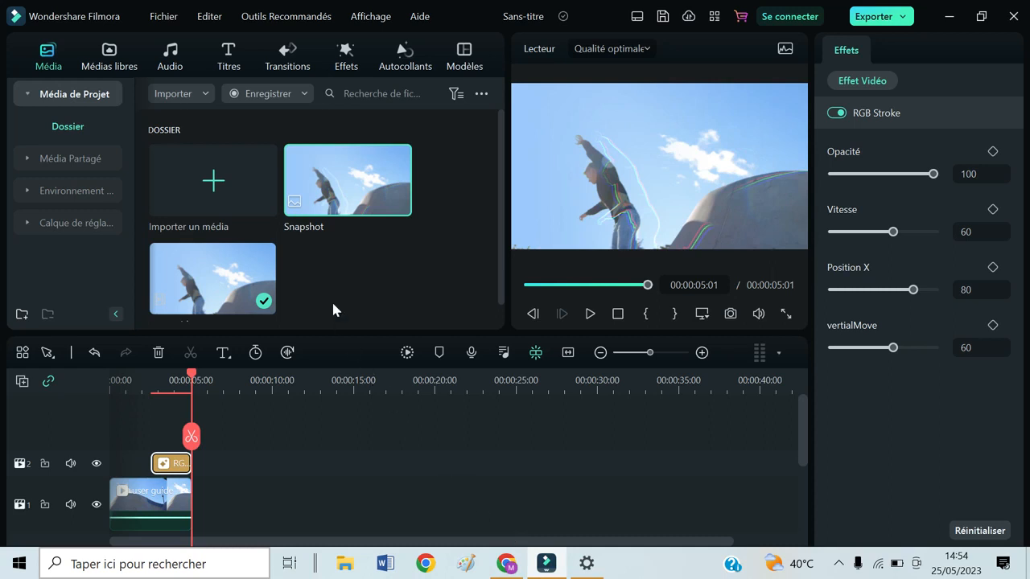
left_click(304, 95)
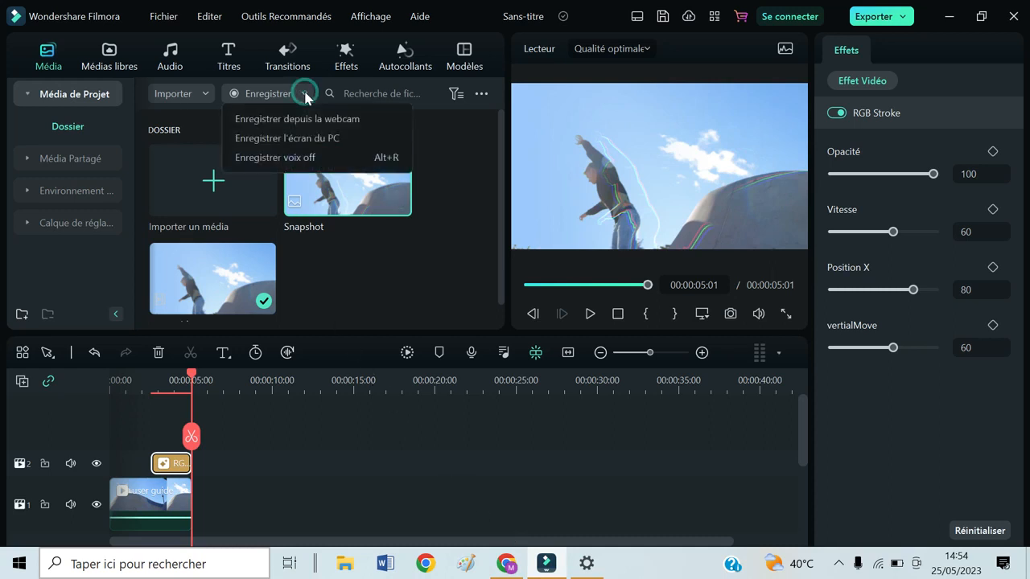